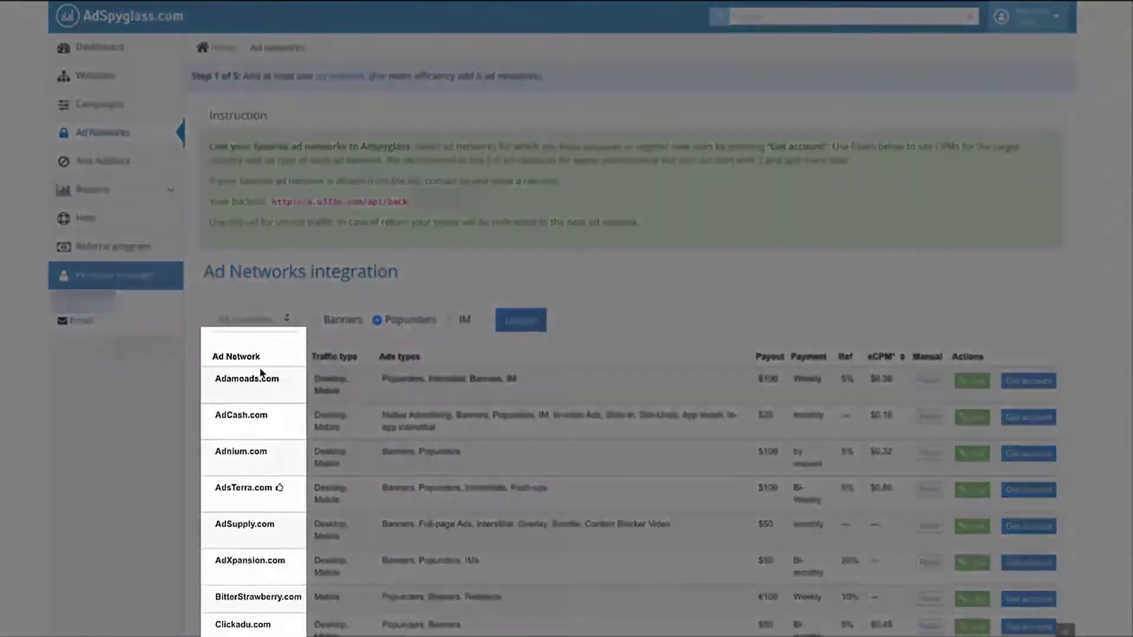
scroll(260, 373, "down", 4)
scroll(260, 373, "down", 8)
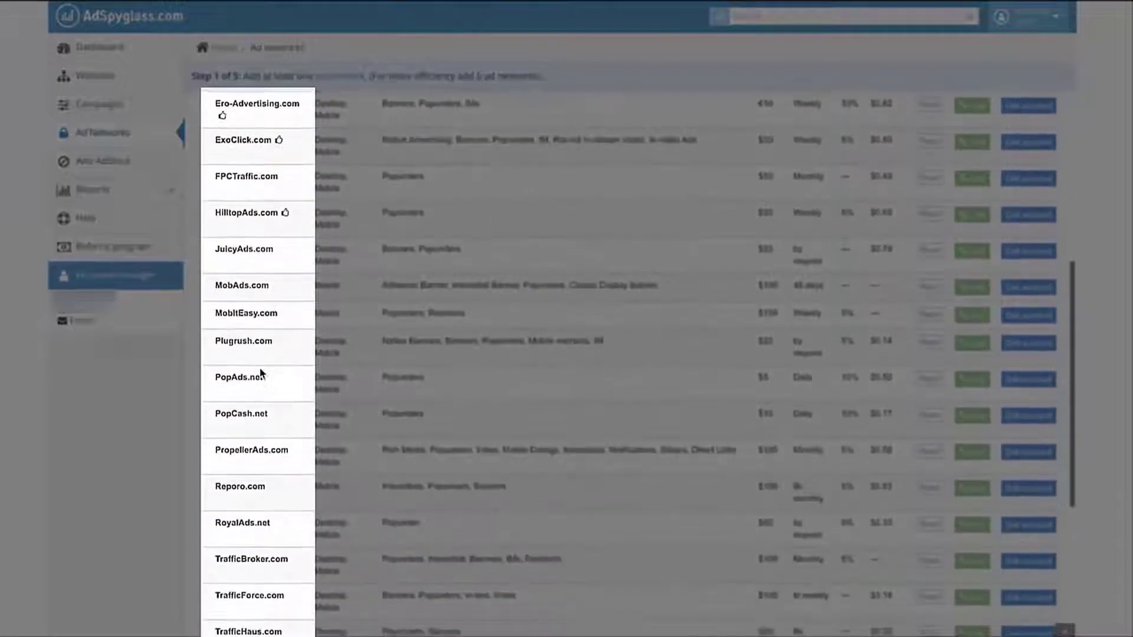
scroll(262, 373, "up", 6)
scroll(260, 373, "up", 3)
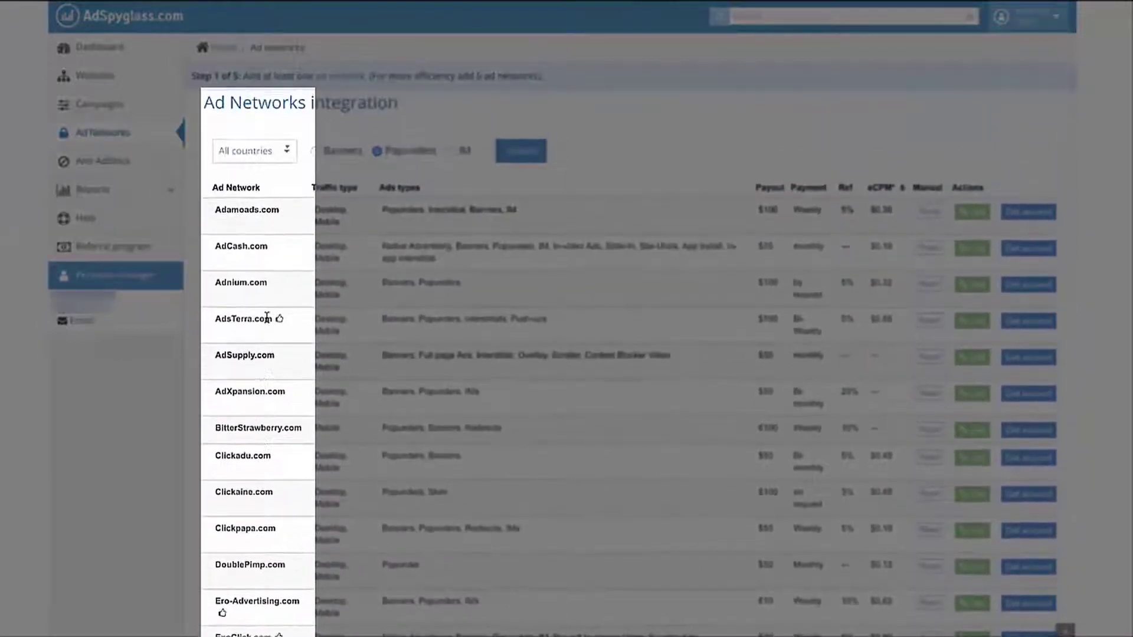
left_click(271, 165)
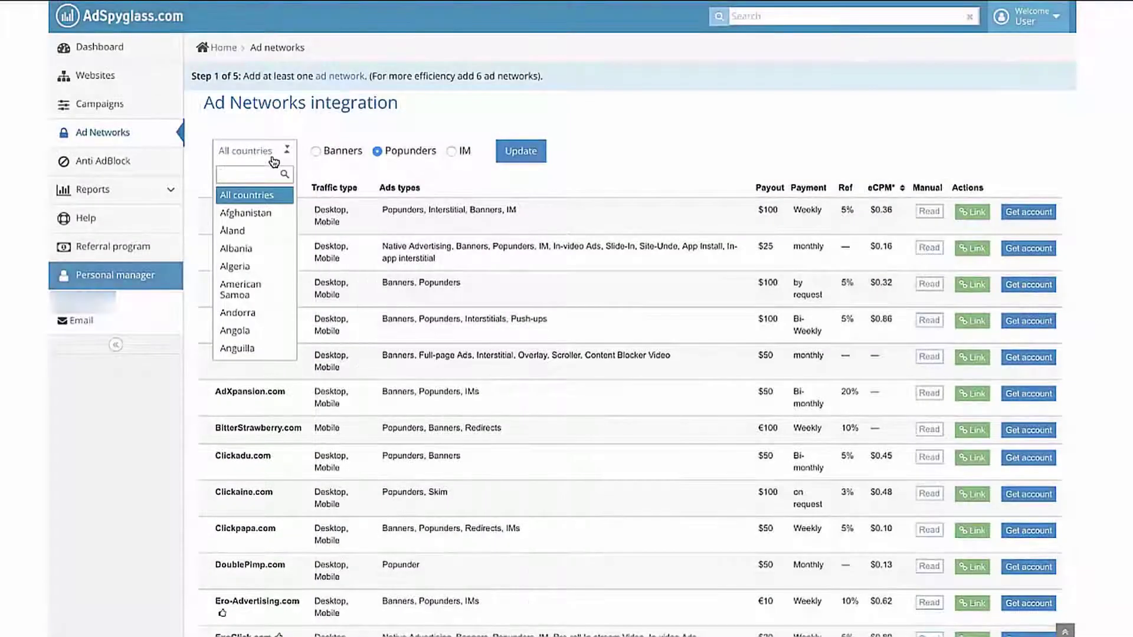
left_click(273, 162)
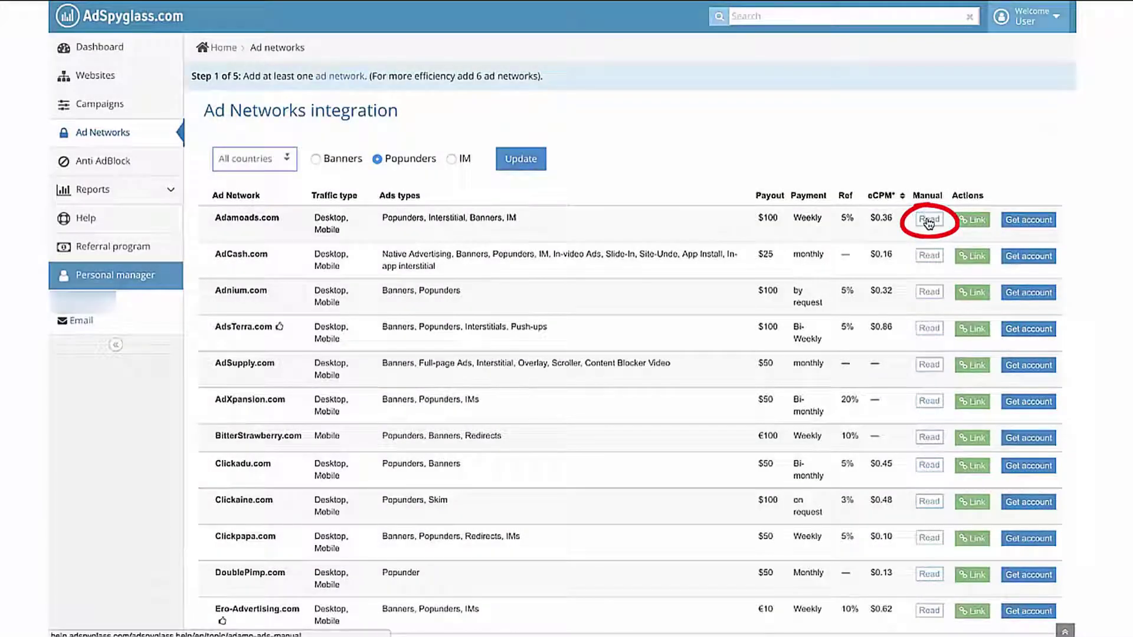
scroll(255, 319, "down", 1)
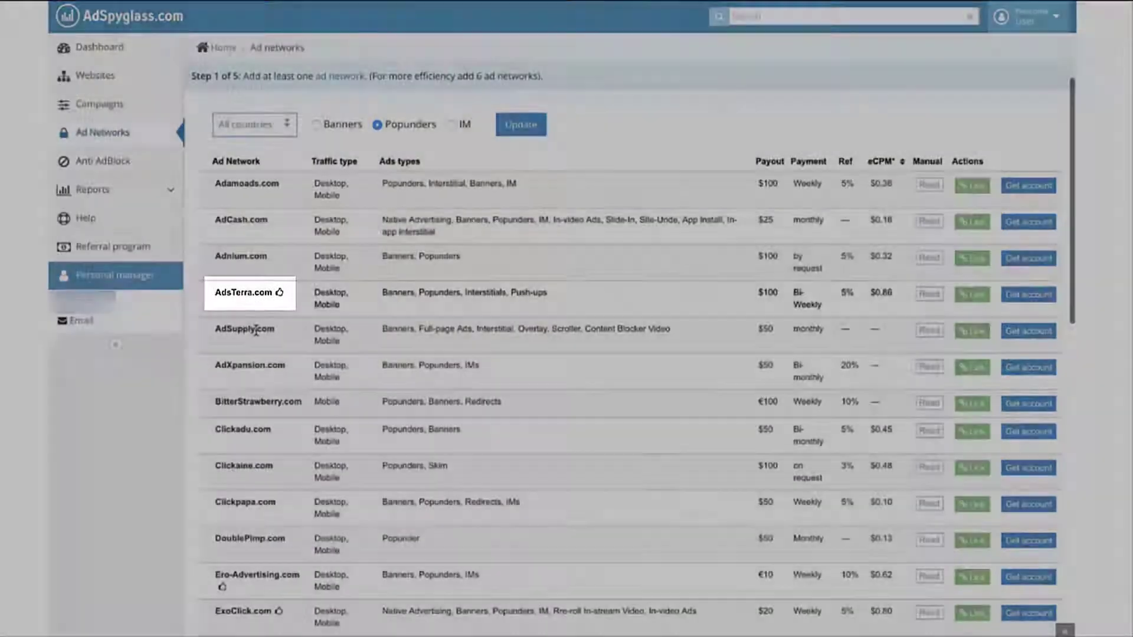
scroll(255, 331, "down", 3)
scroll(256, 330, "down", 3)
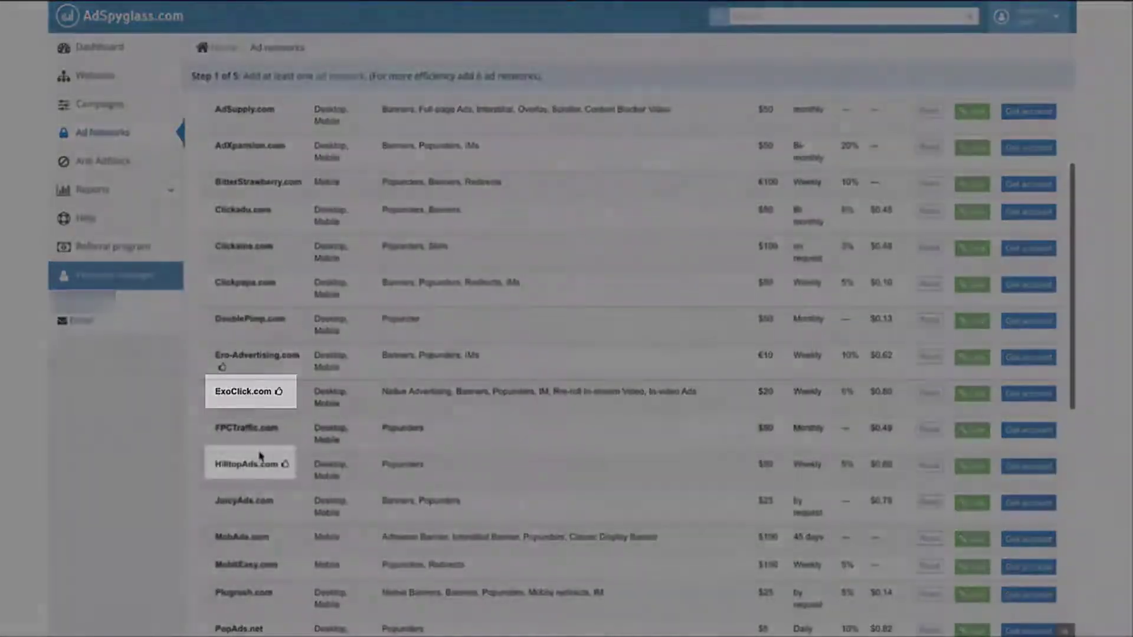
scroll(263, 469, "up", 4)
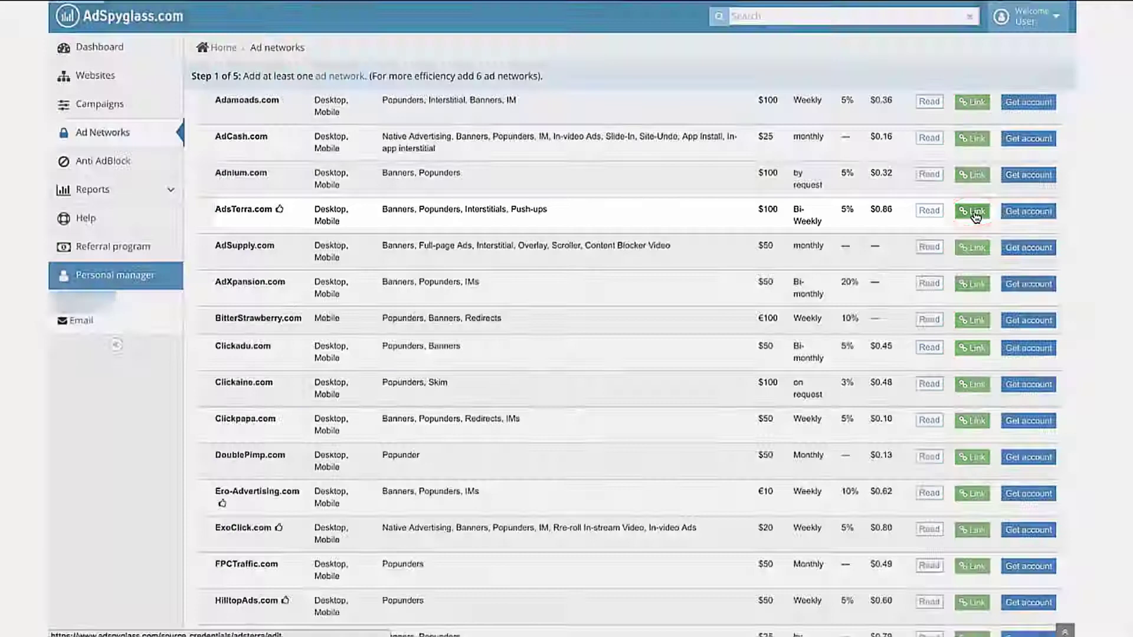
- Link AdsTerra.com with the login and the copied Adsterra API token, then select the backurl address
left_click(974, 213)
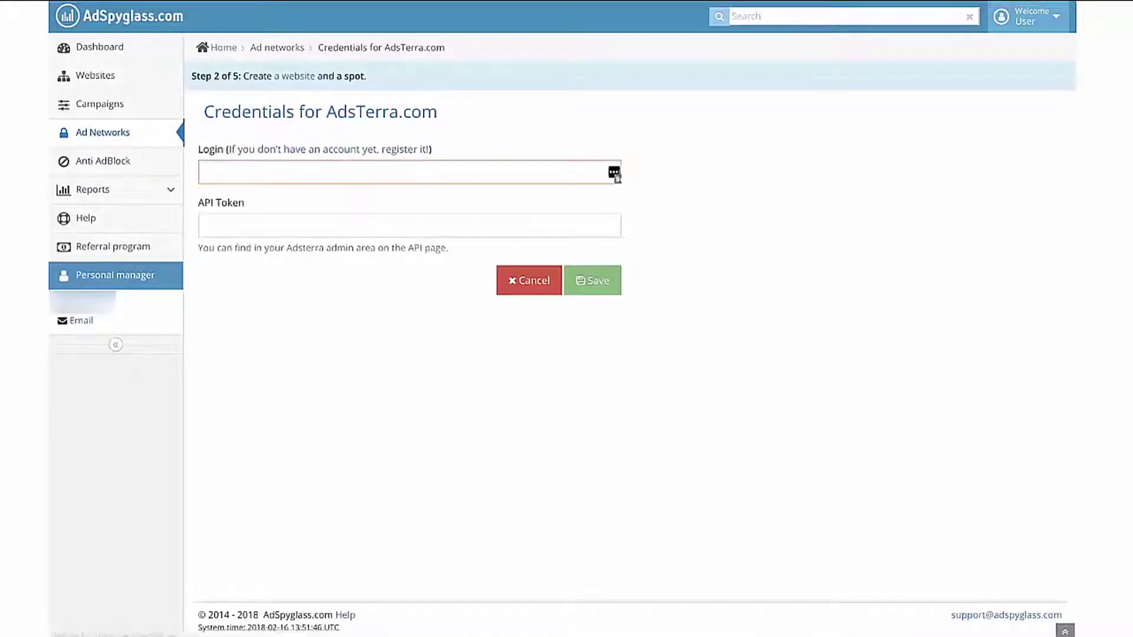
type("Login")
left_click(382, 230)
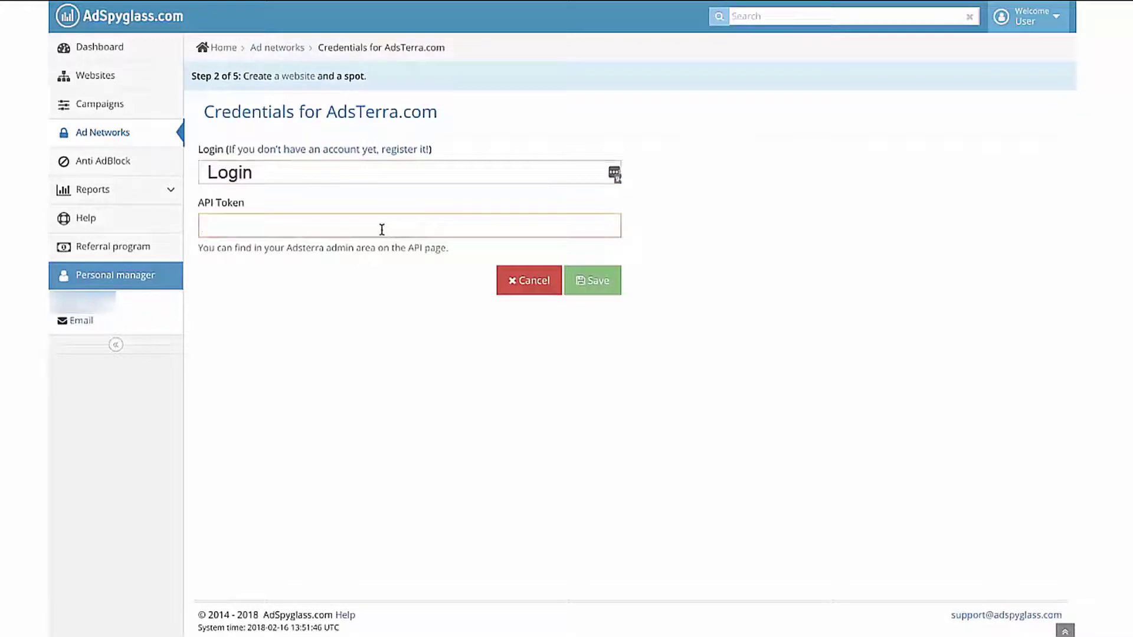
key("ctrl+Tab")
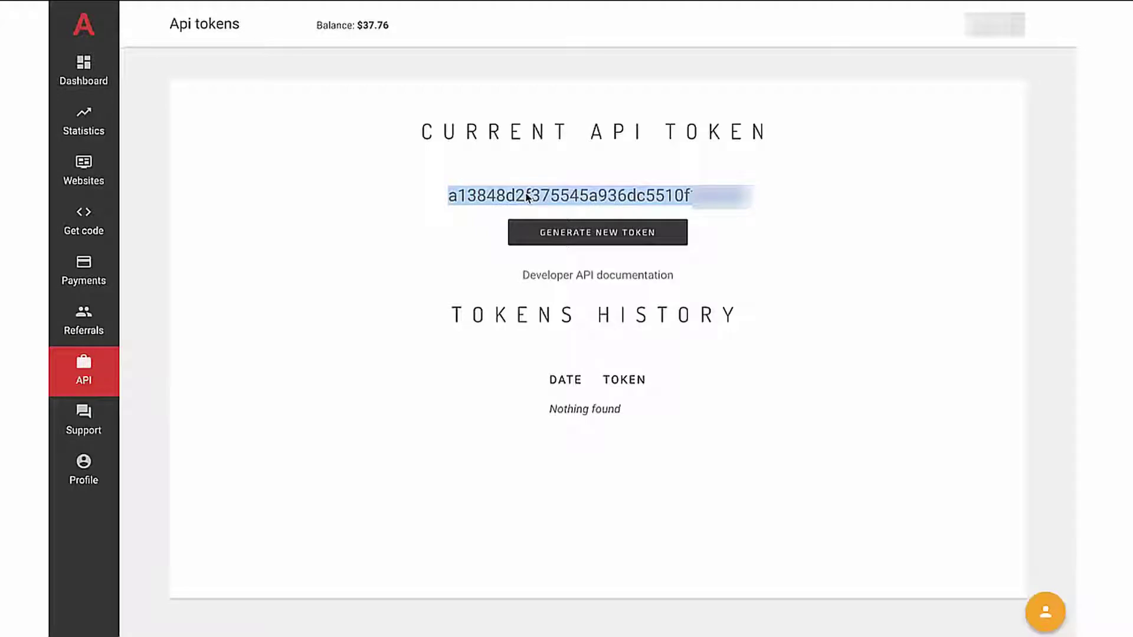
key("ctrl+Tab")
key("ctrl+v")
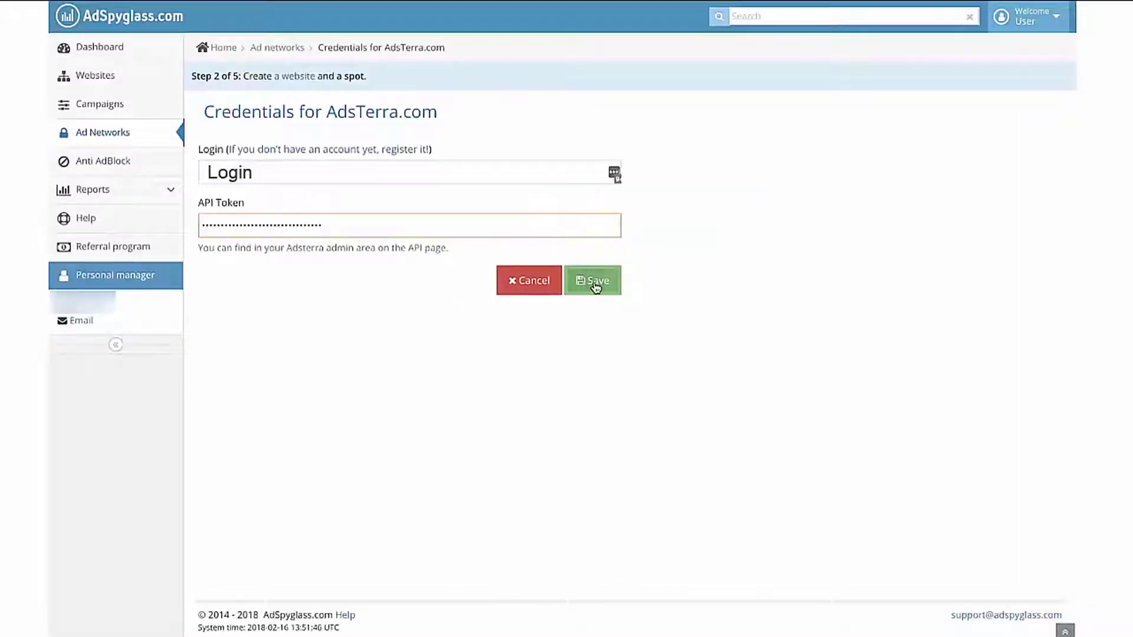
left_click(596, 286)
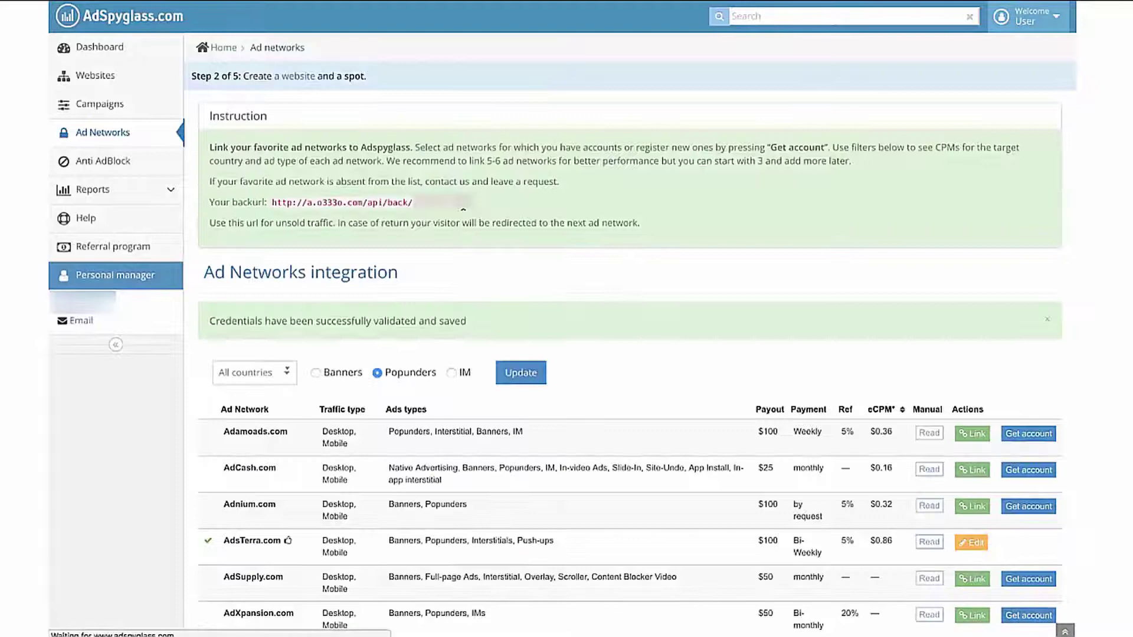
left_click_drag(464, 207, 274, 207)
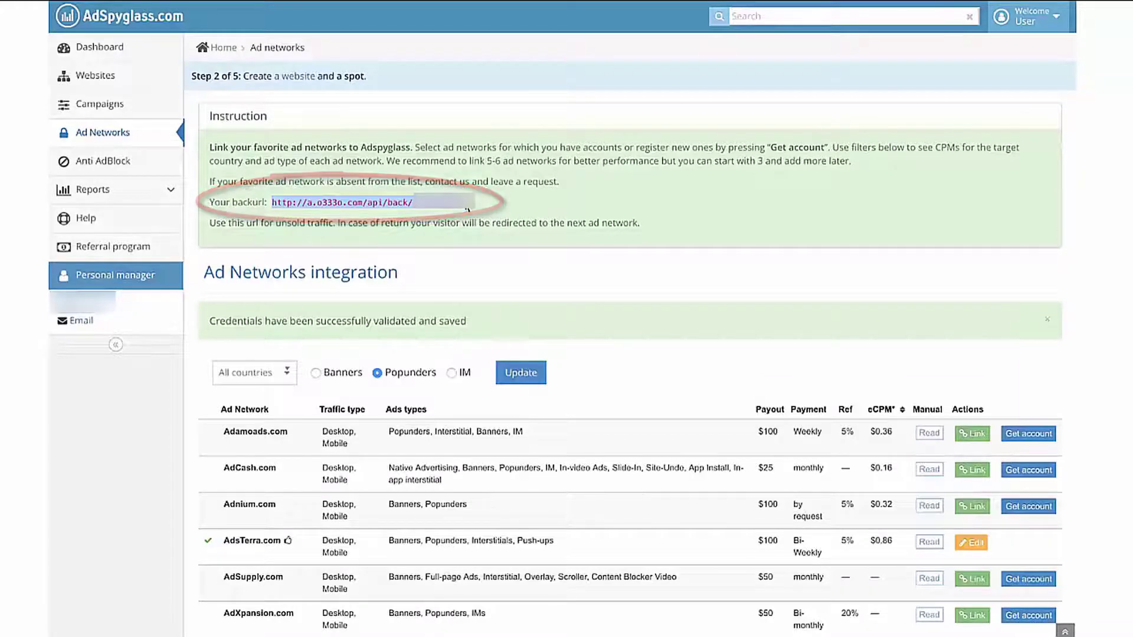
scroll(467, 208, "down", 5)
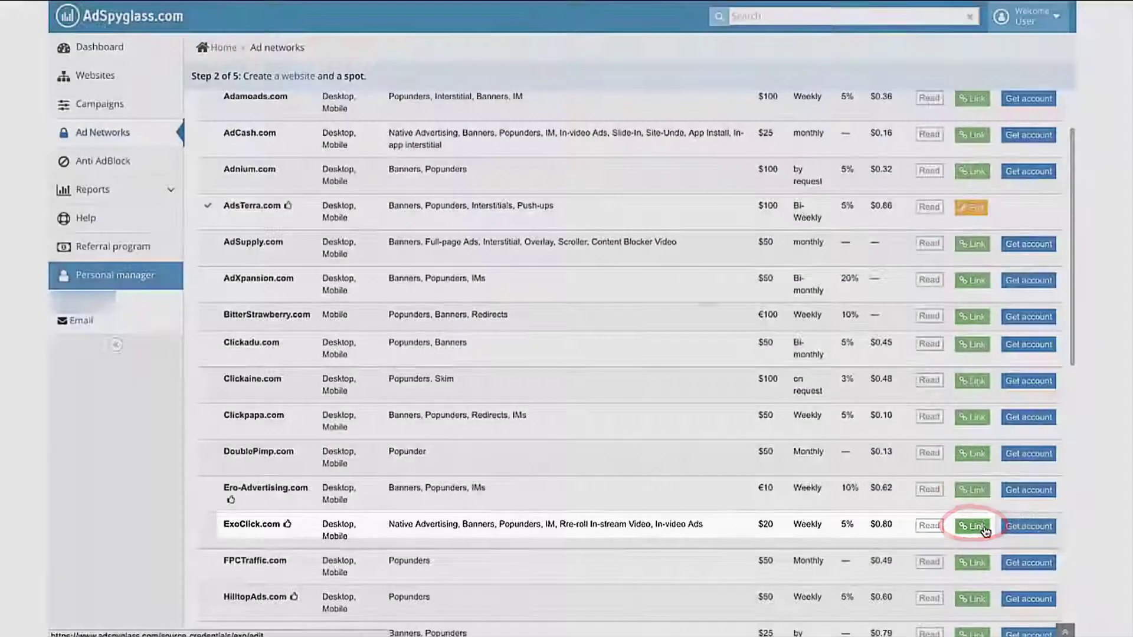
- Link ExoClick.com with the login and pasted API key, then select its backurl address
left_click(972, 526)
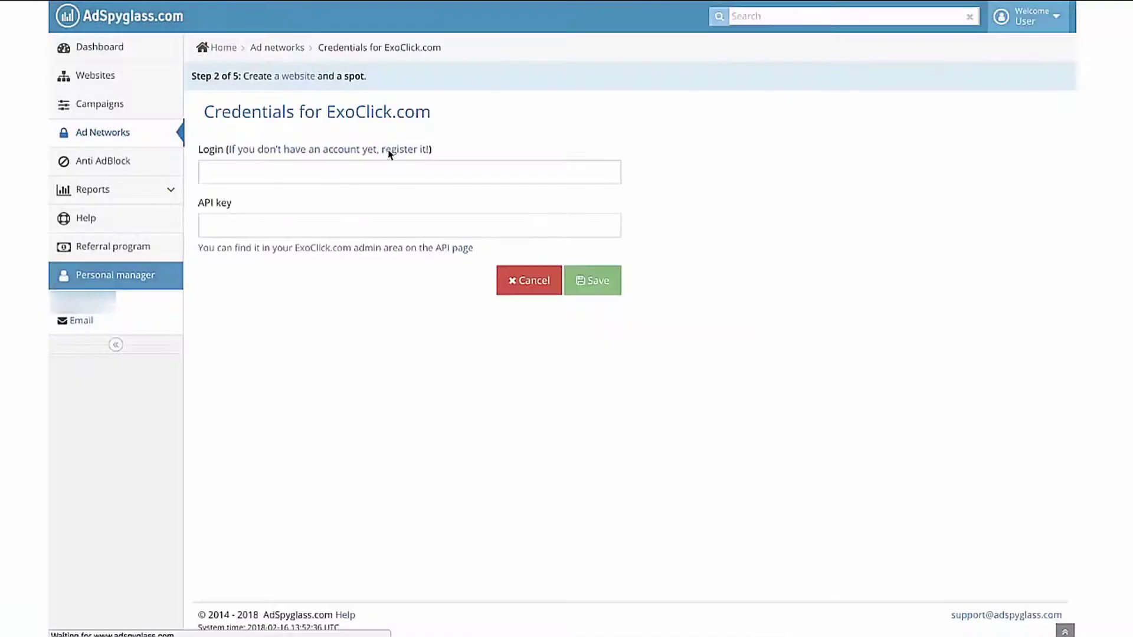
left_click(462, 172)
type("Login")
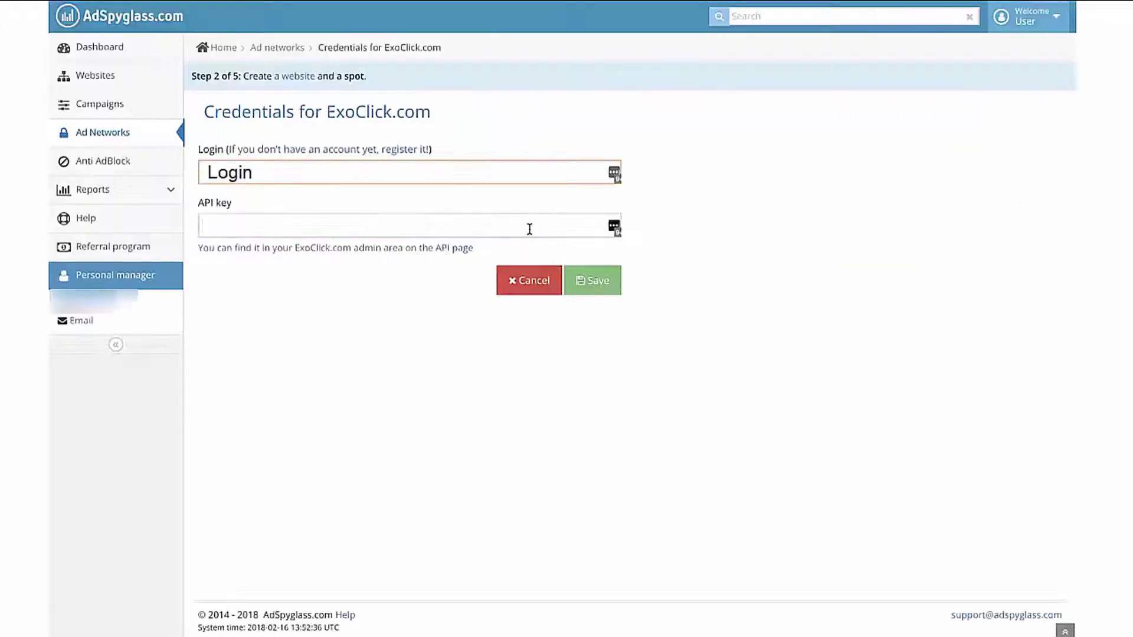
left_click(529, 228)
key("ctrl+v")
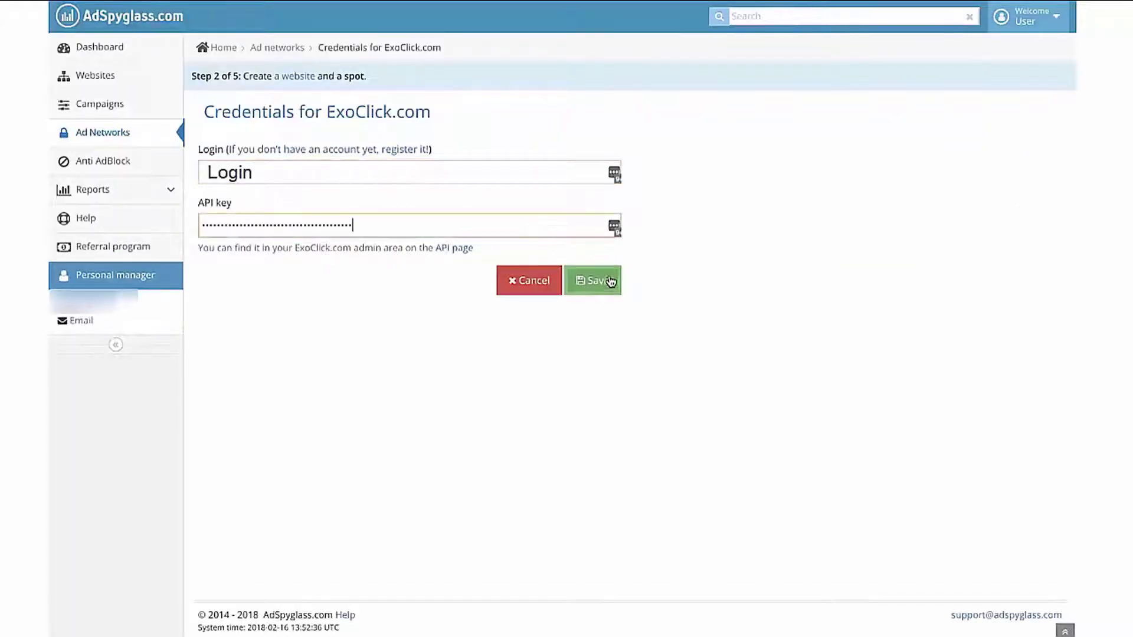
left_click(611, 285)
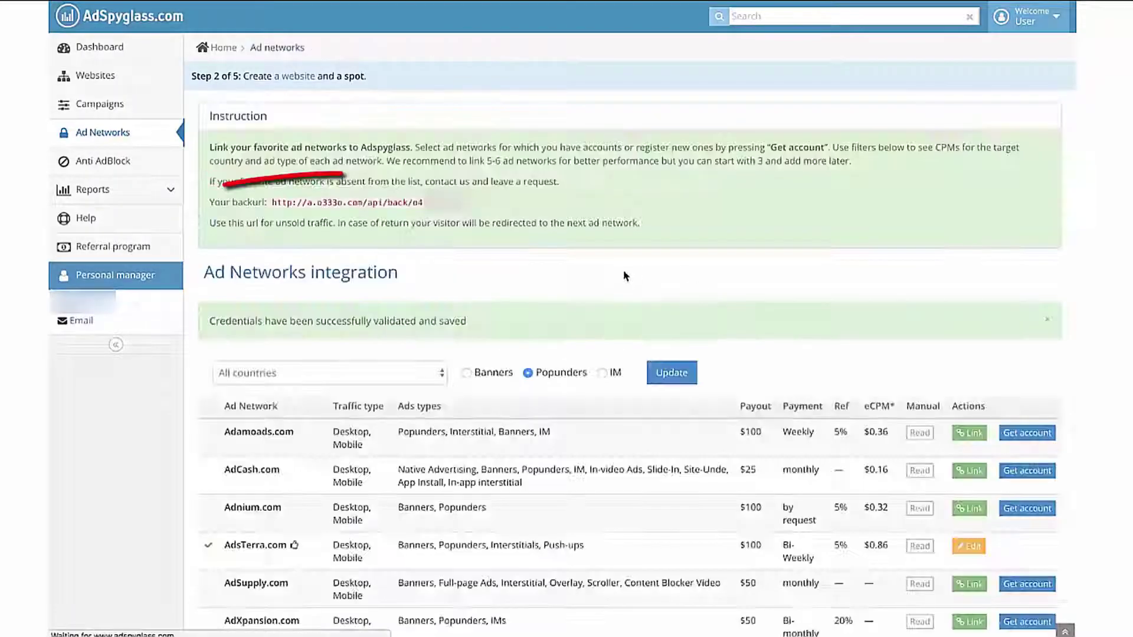
left_click_drag(474, 204, 299, 204)
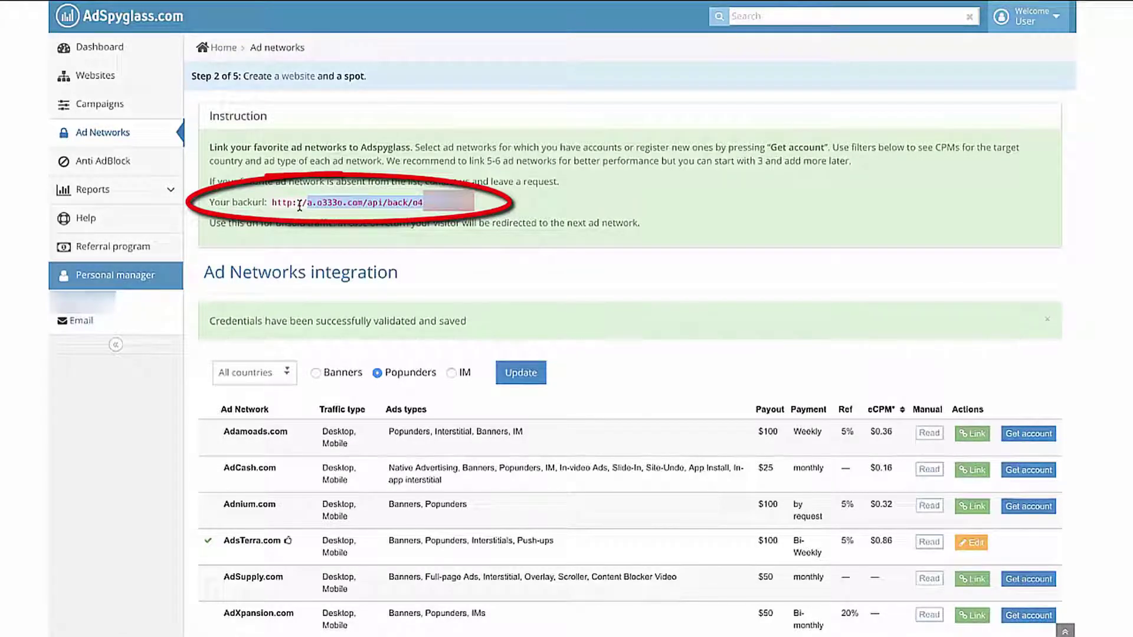
- Link HilltopAds.com by saving the login and the pasted HilltopAds API key
scroll(299, 204, "down", 10)
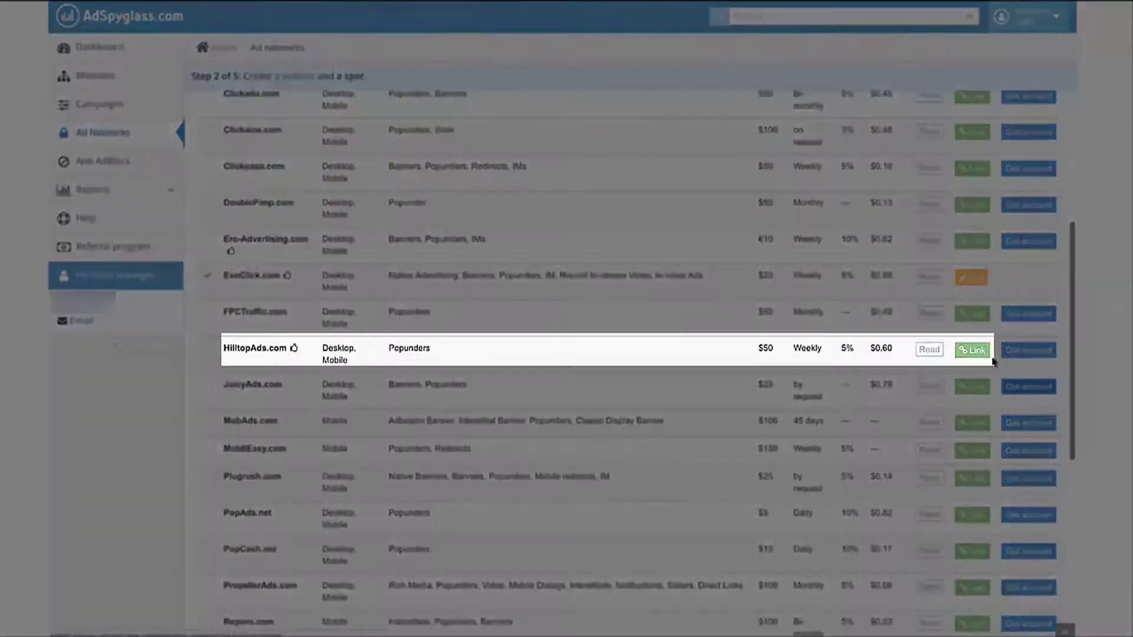
left_click(972, 351)
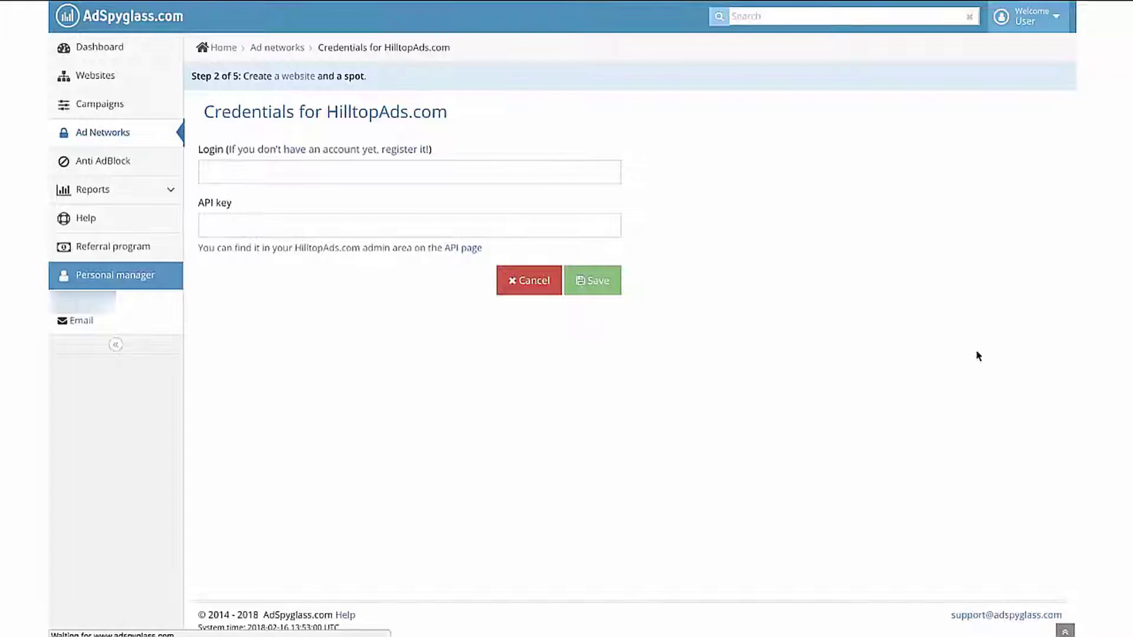
type("Login")
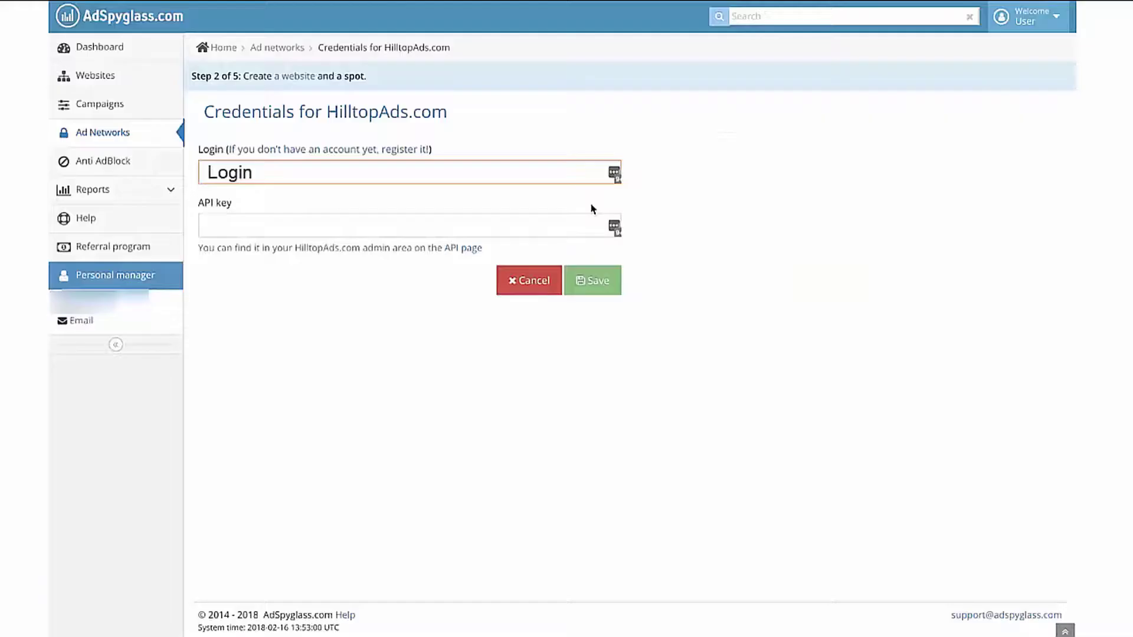
left_click(576, 221)
key("ctrl+v")
left_click(608, 281)
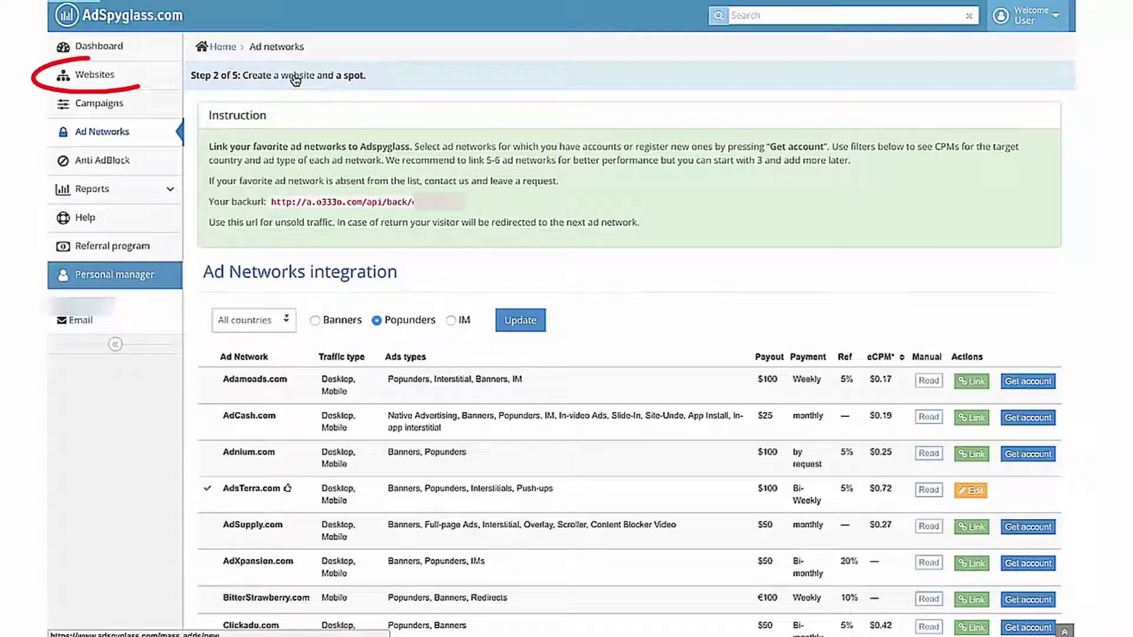
left_click(134, 81)
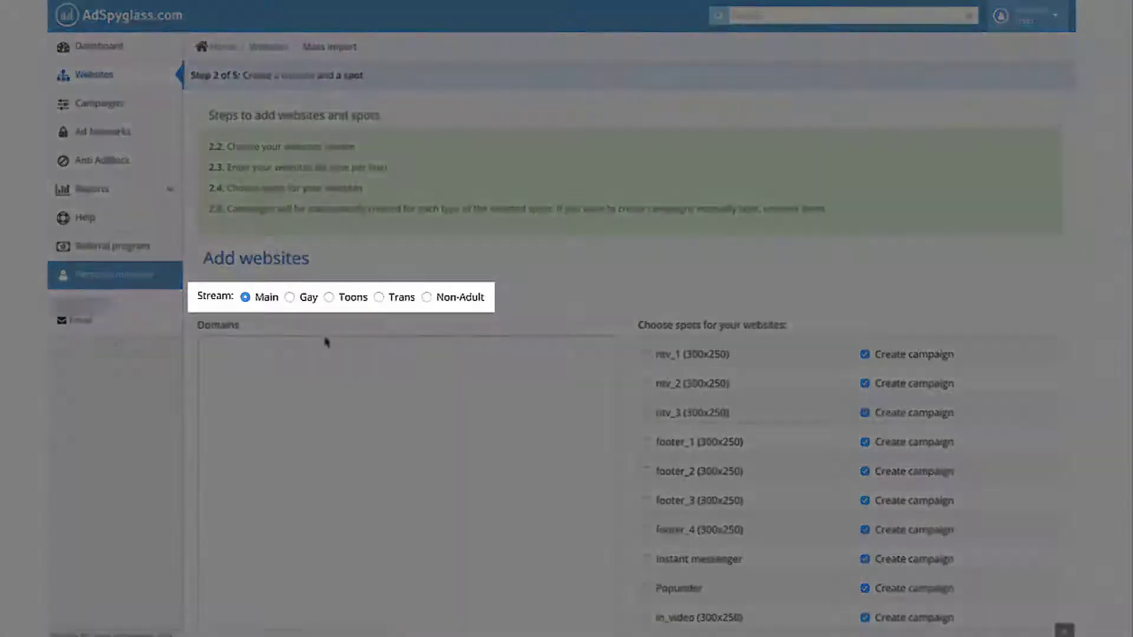
left_click(245, 298)
key("Tab")
type("www.")
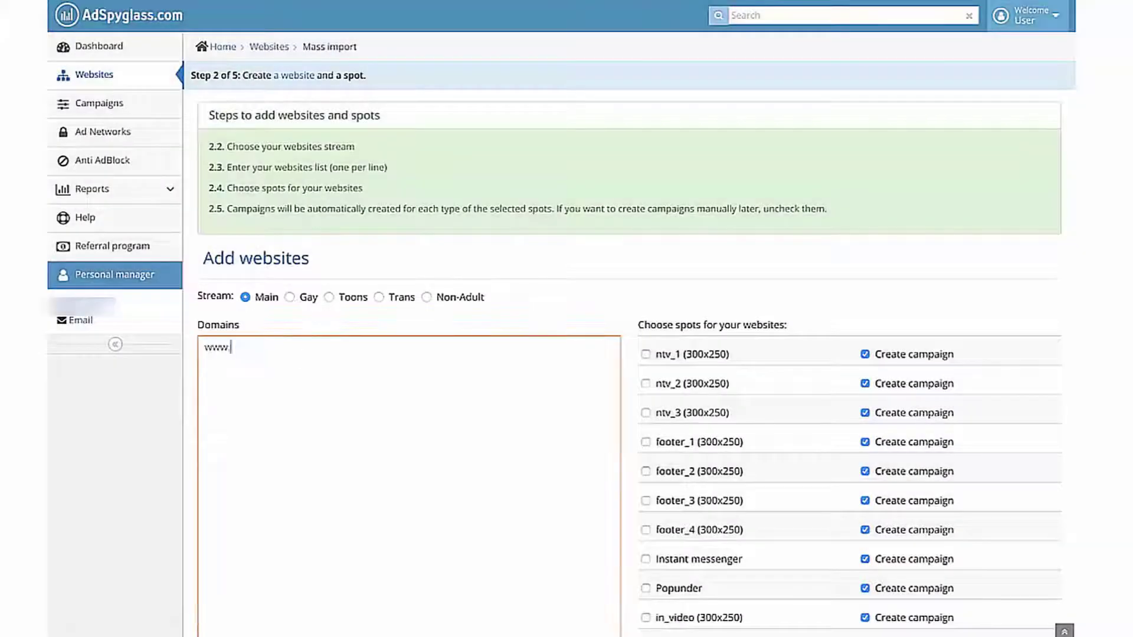
type("website.com")
key("Return")
type("www.webs")
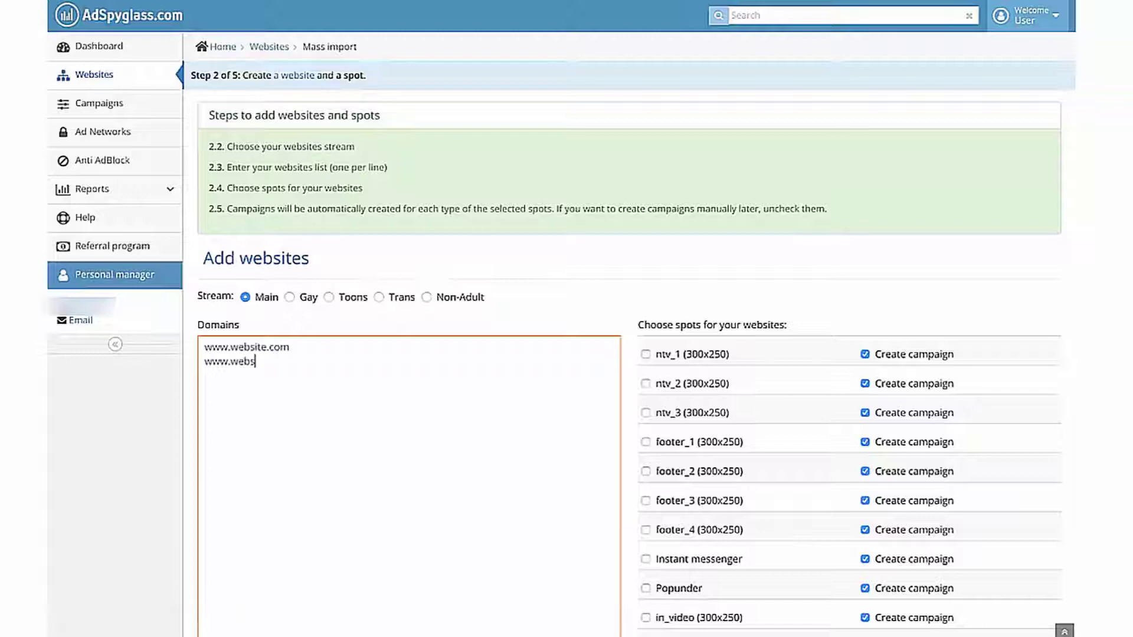
type("ite111.com")
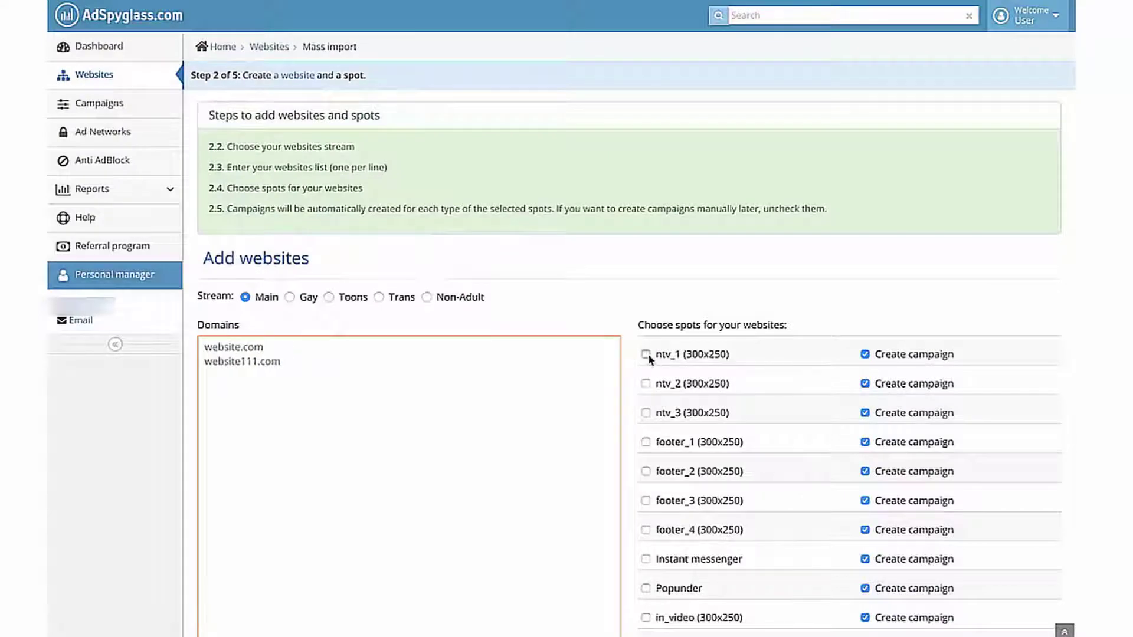
- Tick the ntv_1, ntv_2 and Popunder spots and add both websites on the Main stream
left_click(646, 355)
left_click(646, 384)
scroll(646, 390, "down", 1)
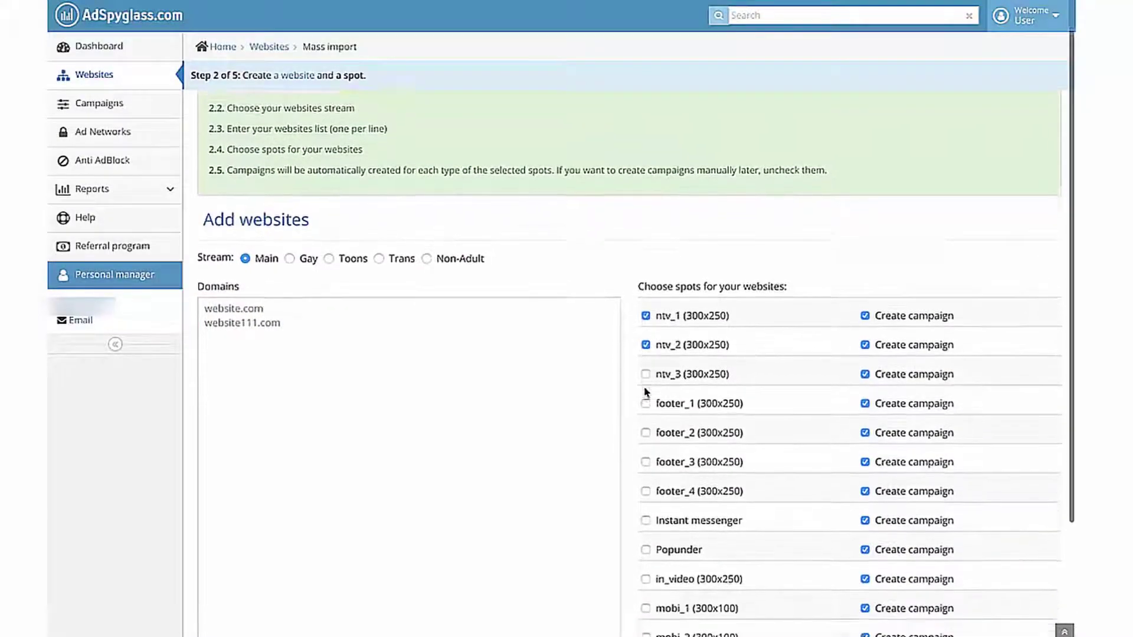
left_click(646, 533)
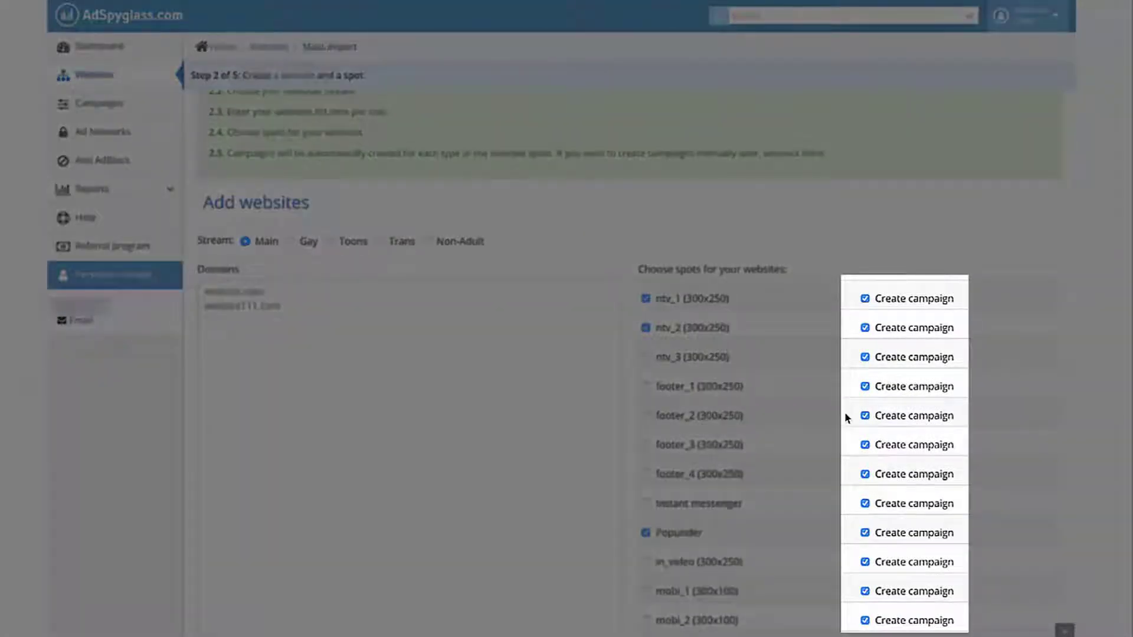
scroll(844, 415, "down", 2)
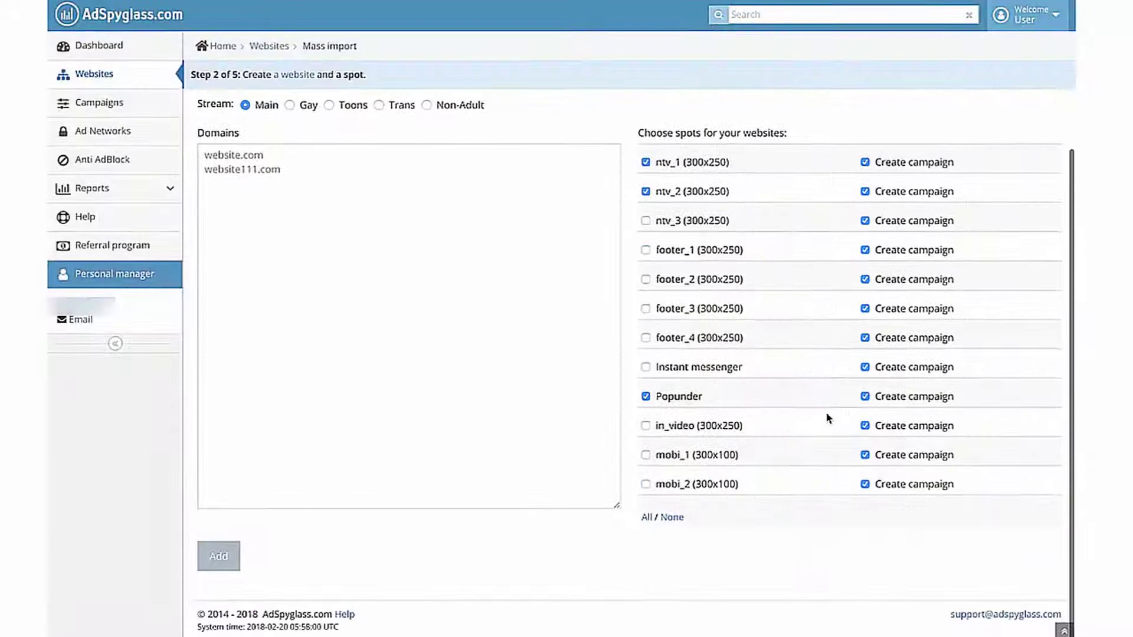
left_click(217, 557)
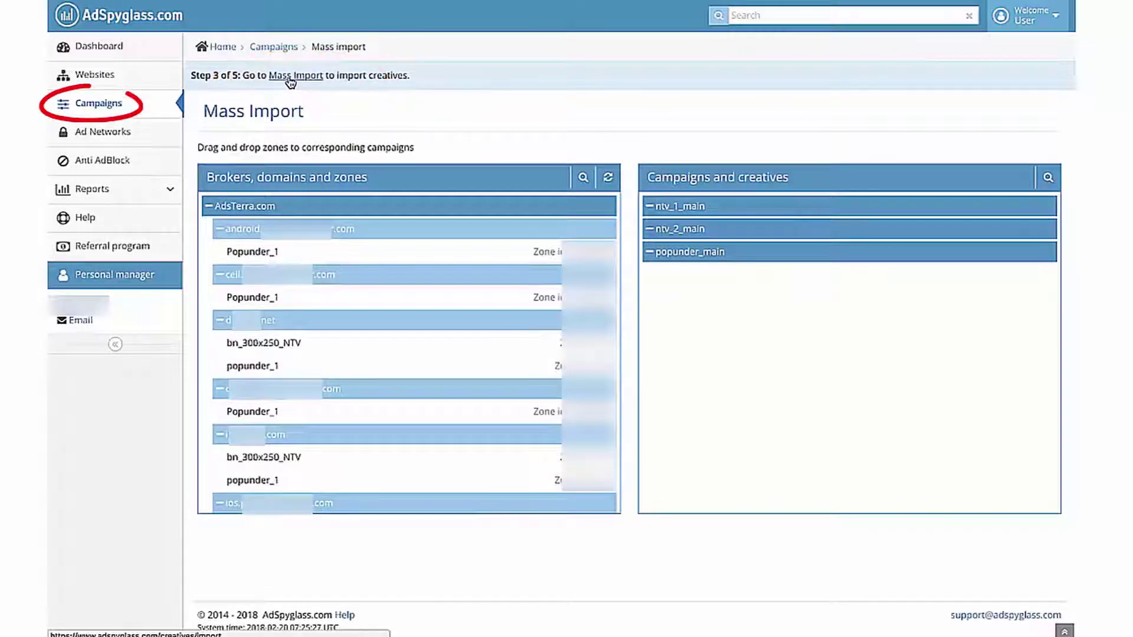
- Review the Campaigns list, then go to importing creatives from ad networks
left_click(91, 111)
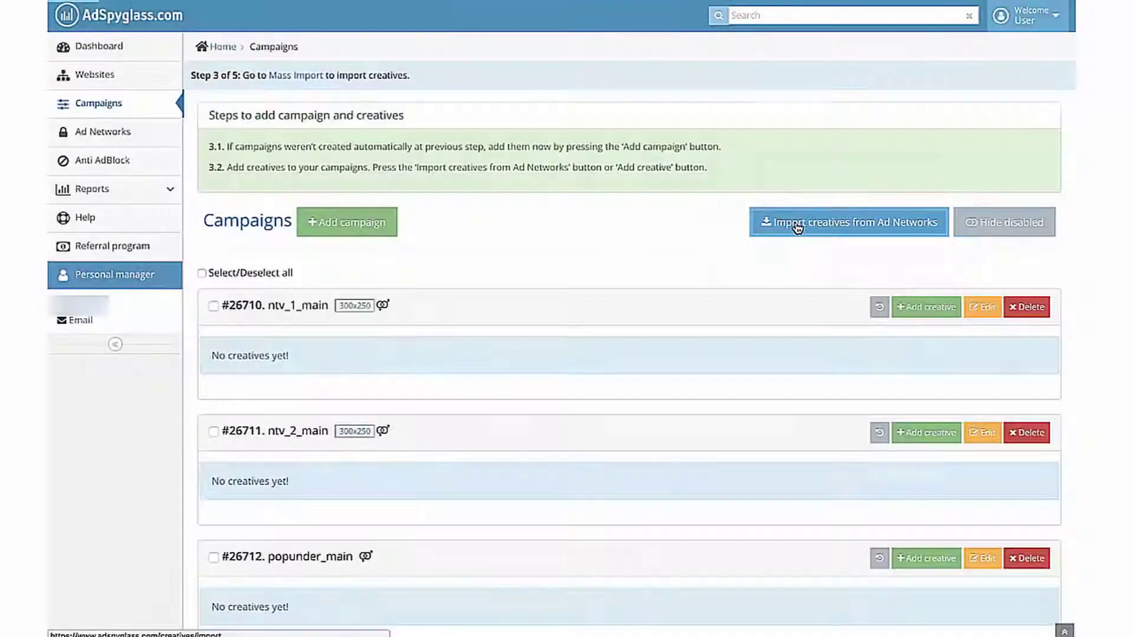
left_click(796, 224)
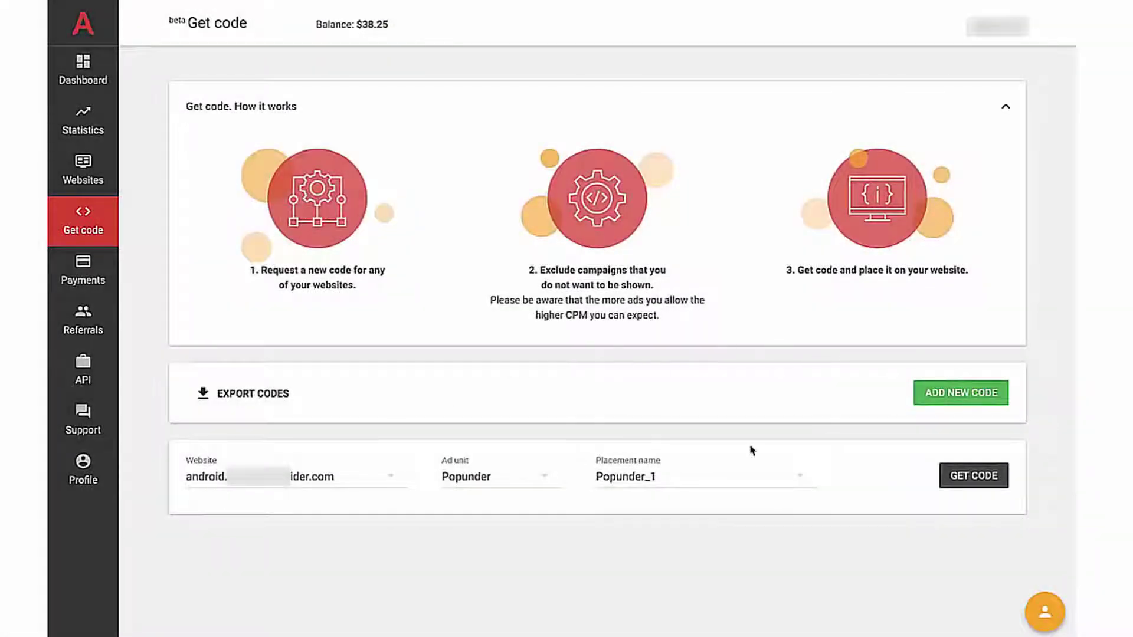
- Open Adsterra's Add new code dialog and cancel it without adding a code
left_click(949, 394)
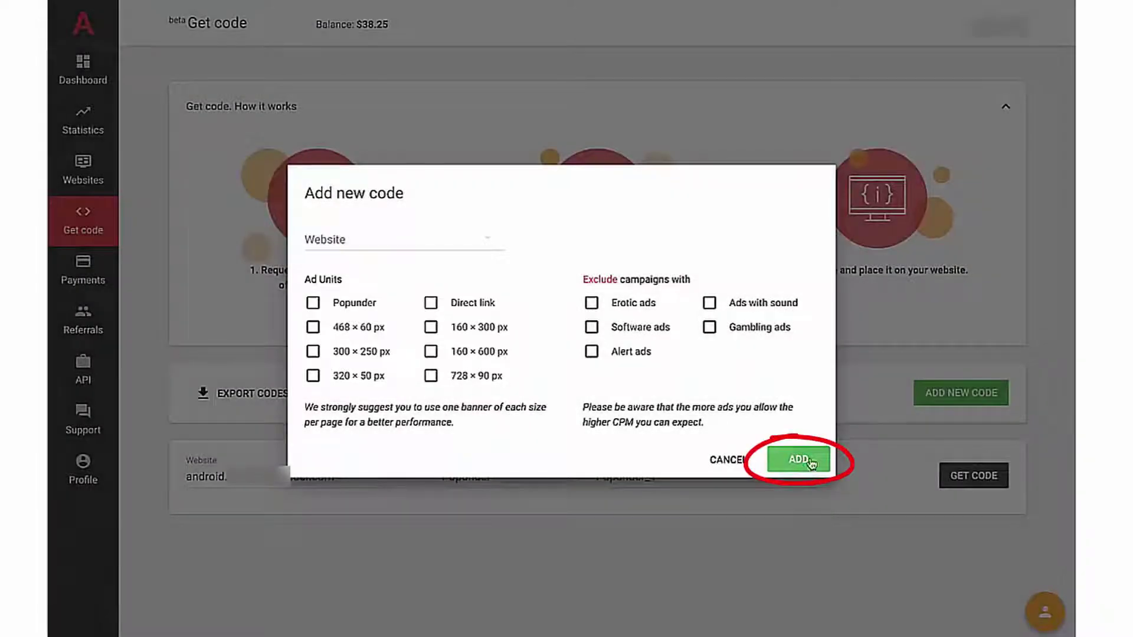
left_click(729, 460)
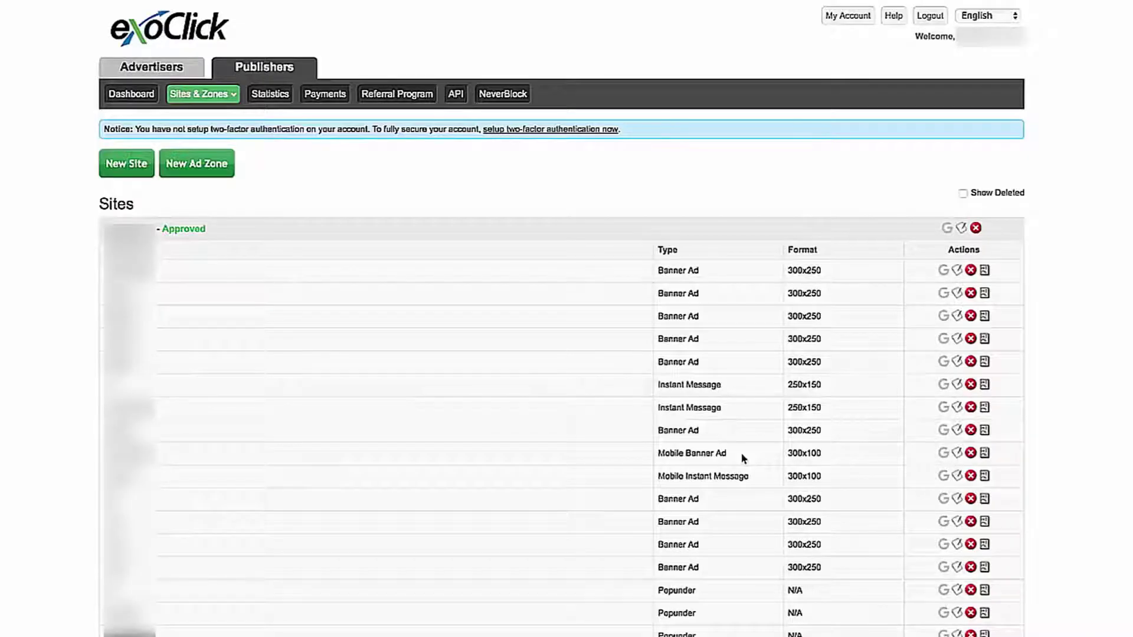
- In ExoClick's Sites & Zones, start a new ad zone with the Banner Ad type
left_click(206, 95)
left_click(210, 166)
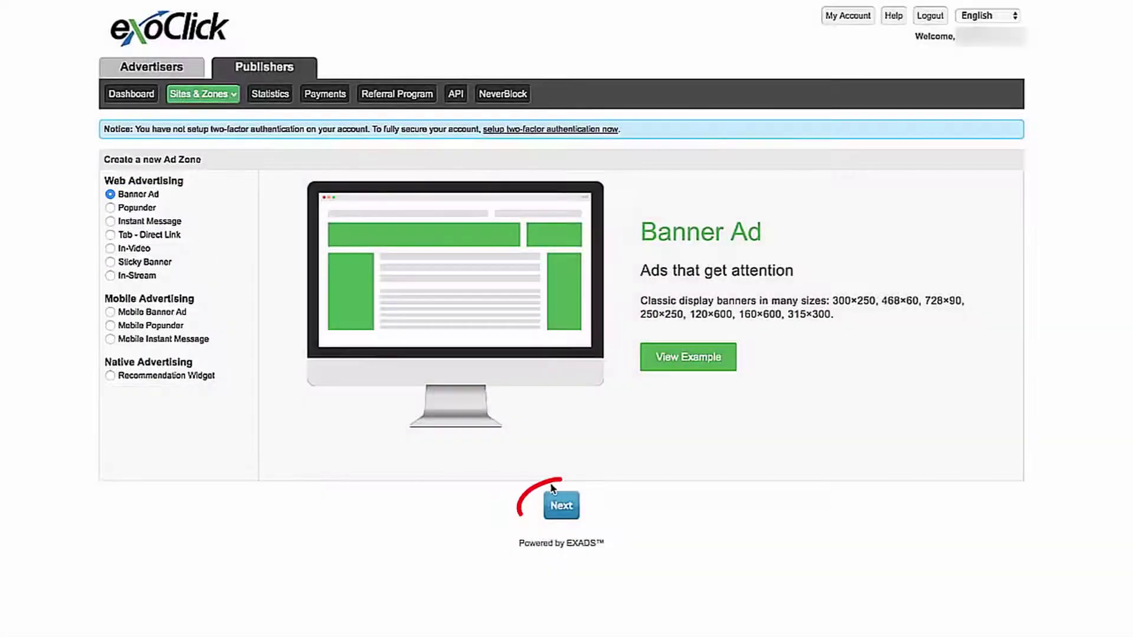
left_click(559, 506)
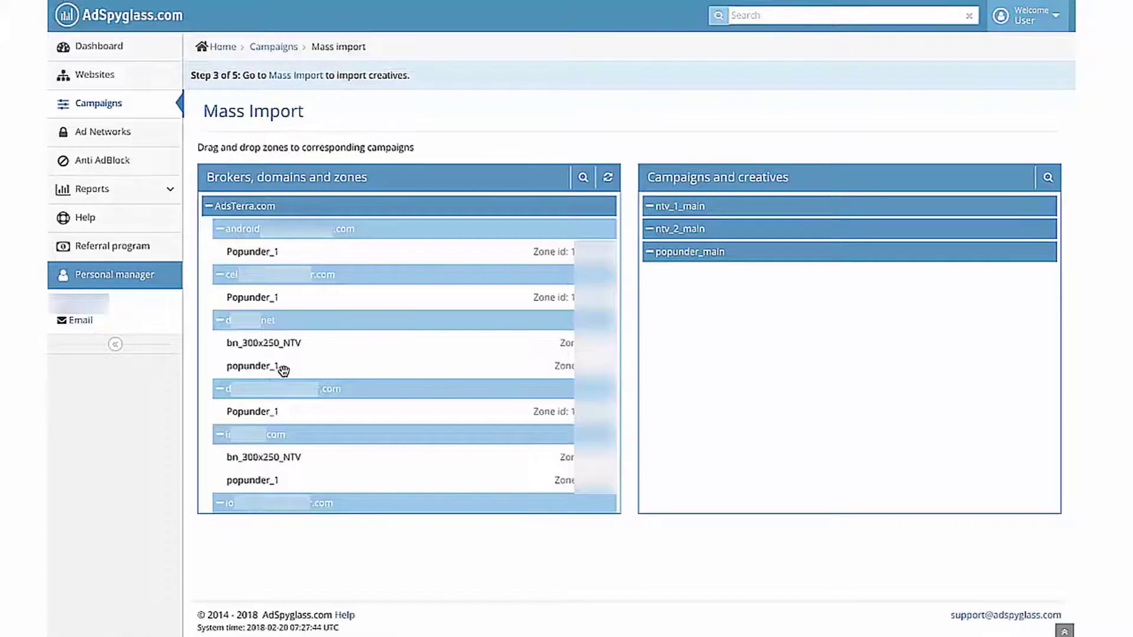
- Assign the AdsTerra popunder_1 zone to popunder_main and create its creative #33768 adsterra
left_click_drag(283, 370, 671, 254)
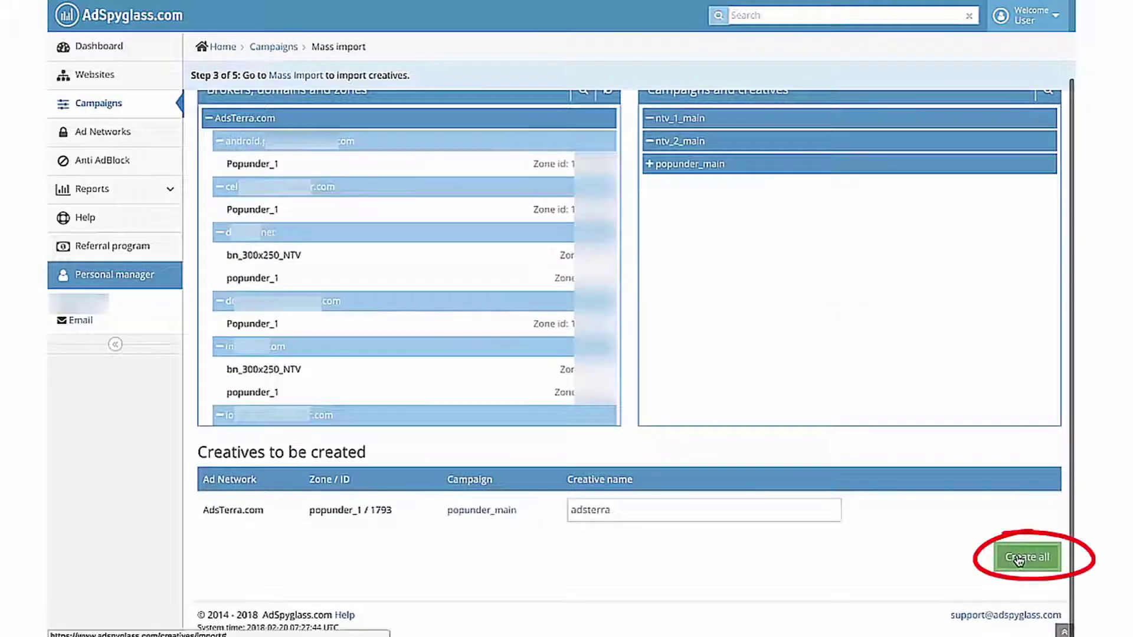
left_click(1019, 560)
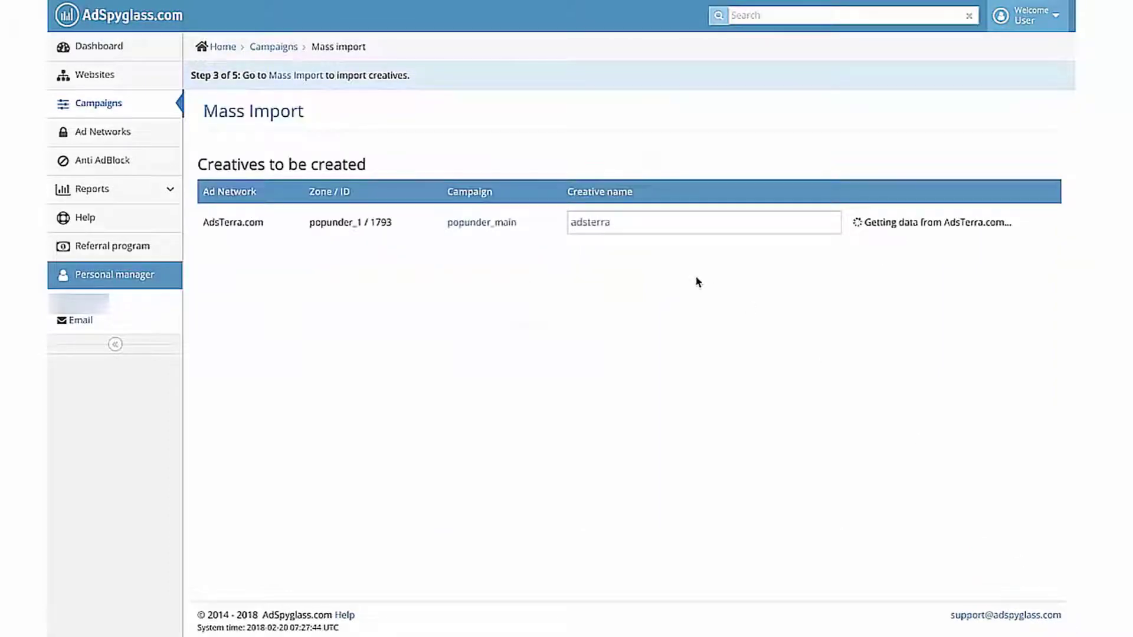
left_click(311, 75)
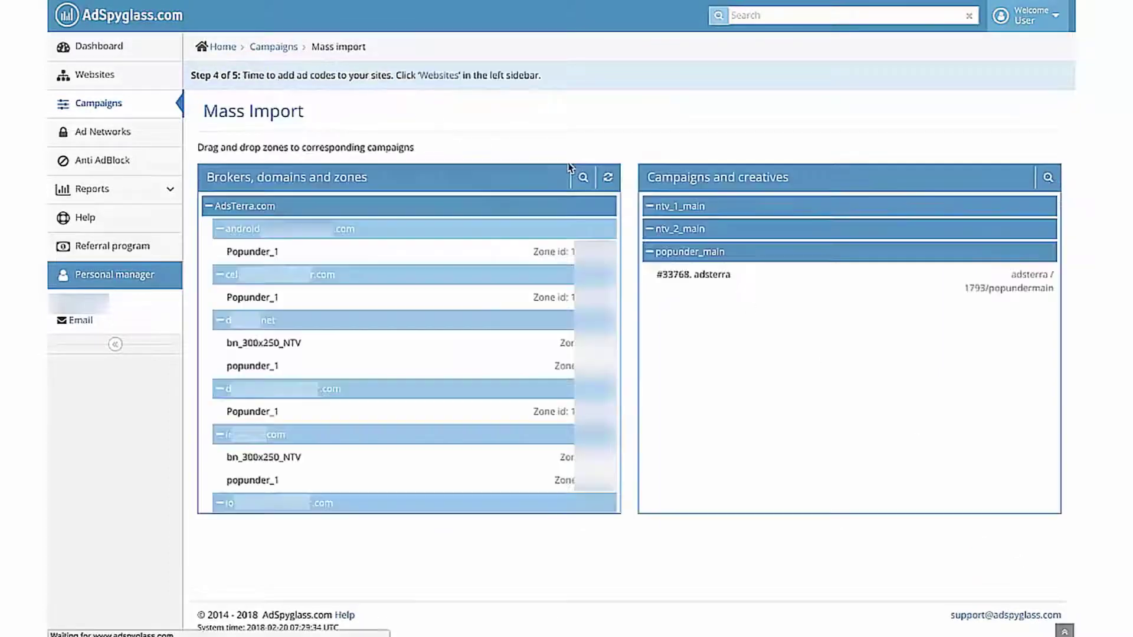
- Generate the Popunder embed code for website.com and select the whole script
left_click(608, 178)
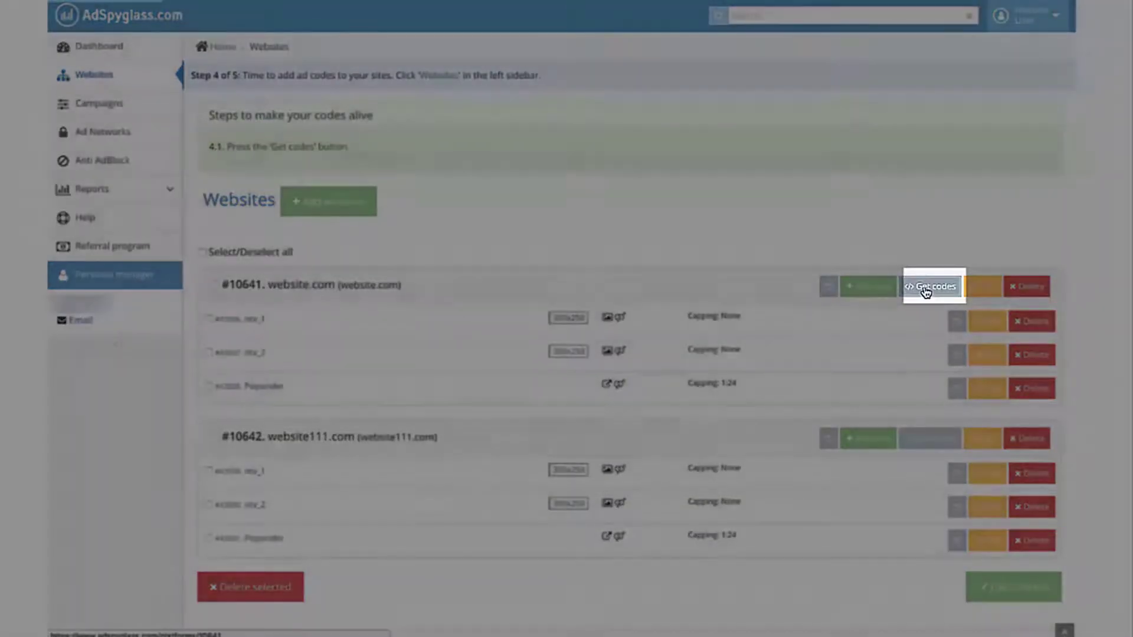
left_click(925, 289)
left_click(439, 364)
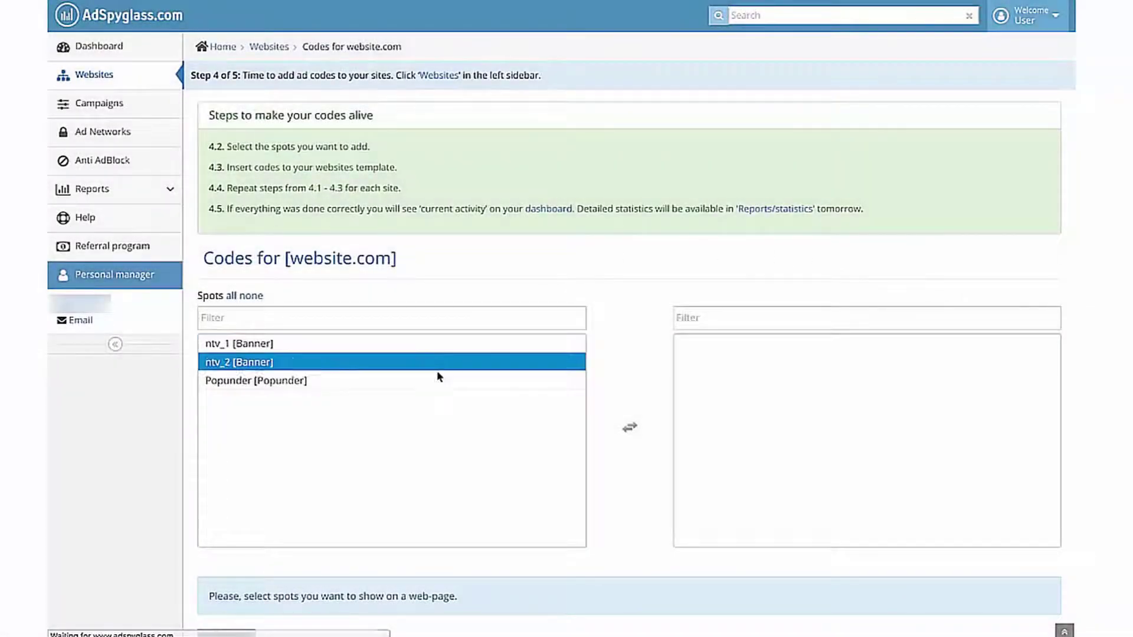
double_click(441, 381)
scroll(588, 394, "down", 2)
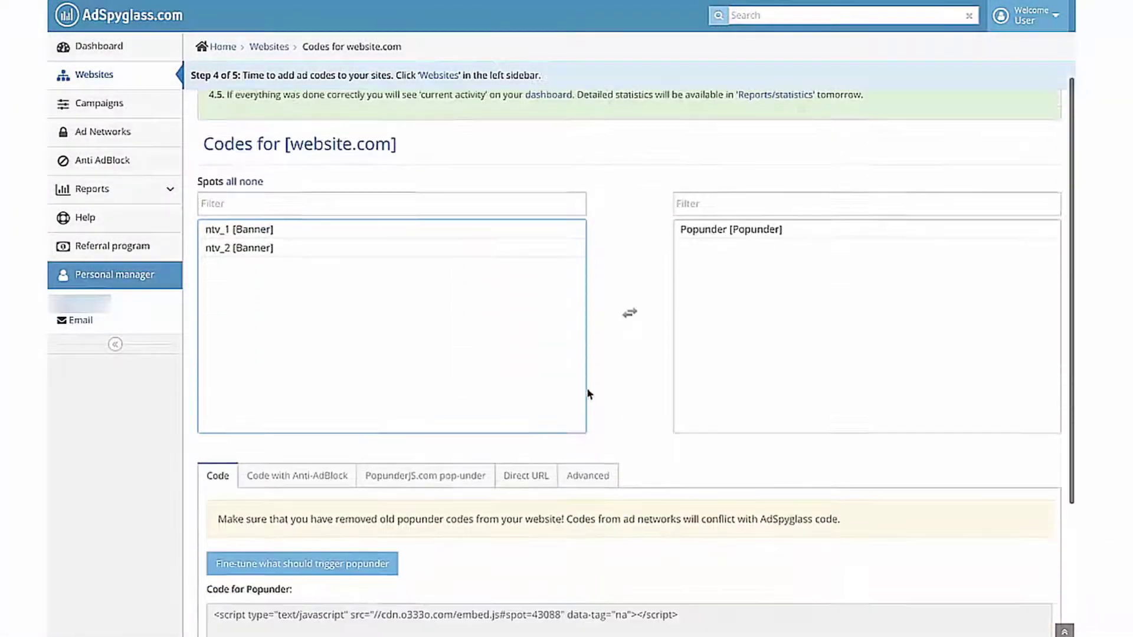
scroll(588, 394, "down", 2)
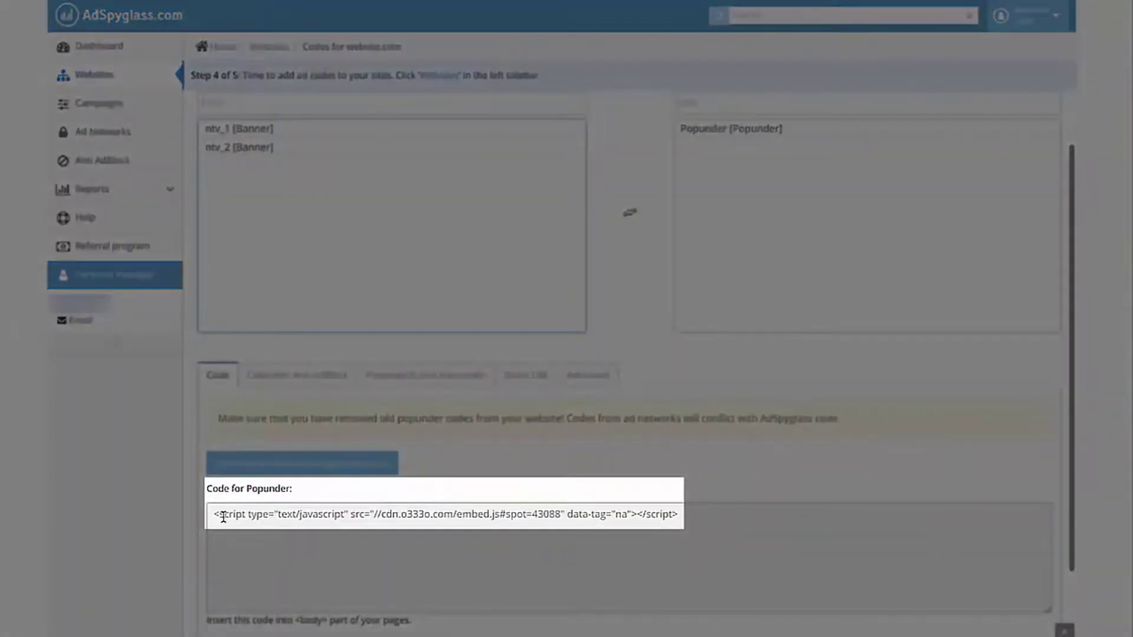
left_click(224, 517)
scroll(223, 517, "down", 2)
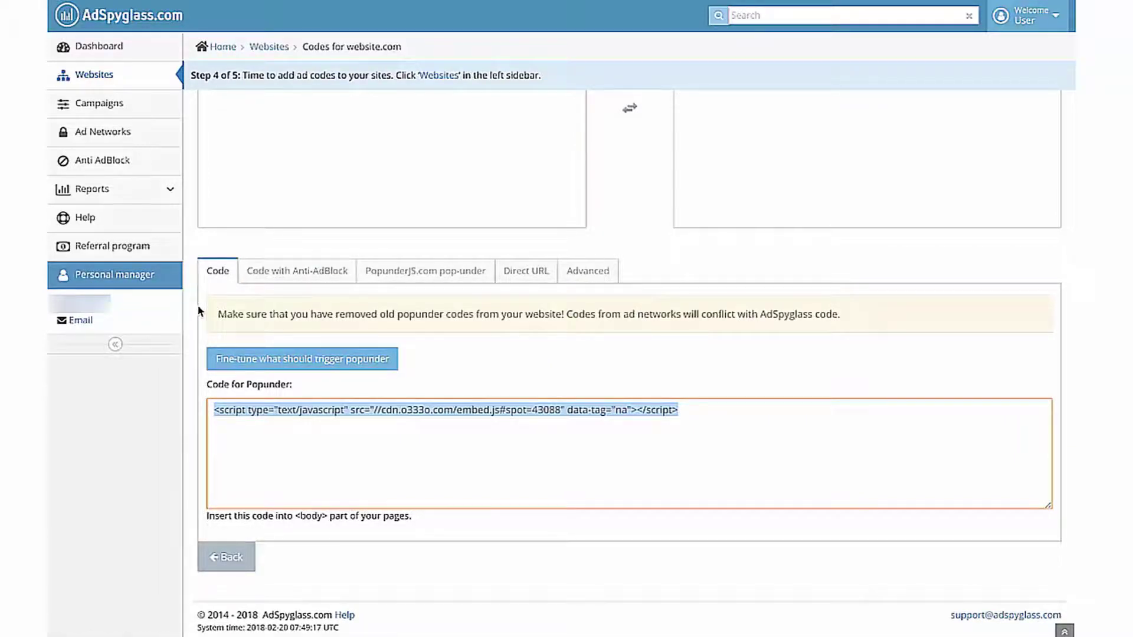
left_click(100, 55)
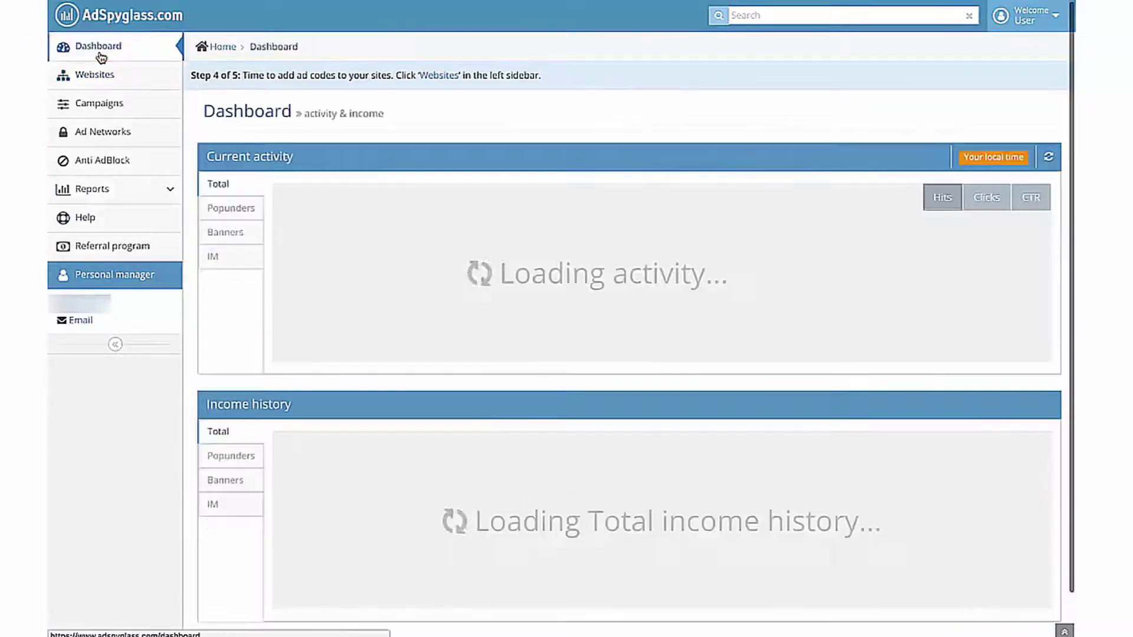